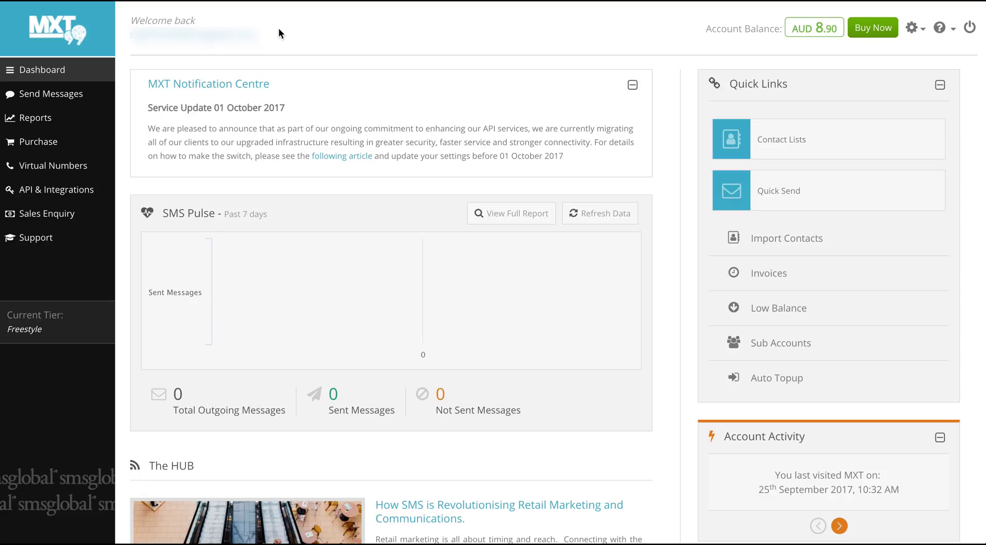
# - Go to Send Messages > Contact Lists to view the MXT Tour and Test One lists
pyautogui.click(104, 93)
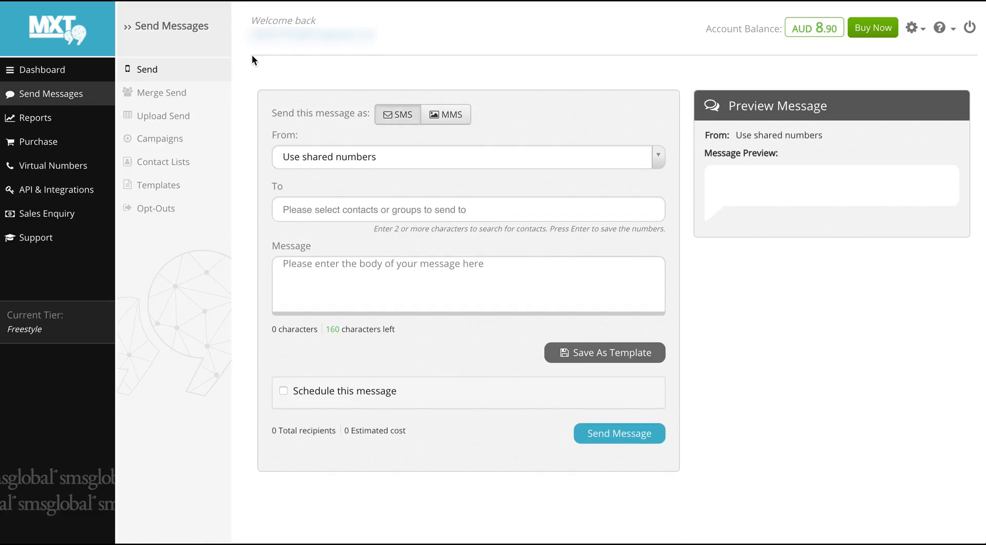
pyautogui.click(219, 169)
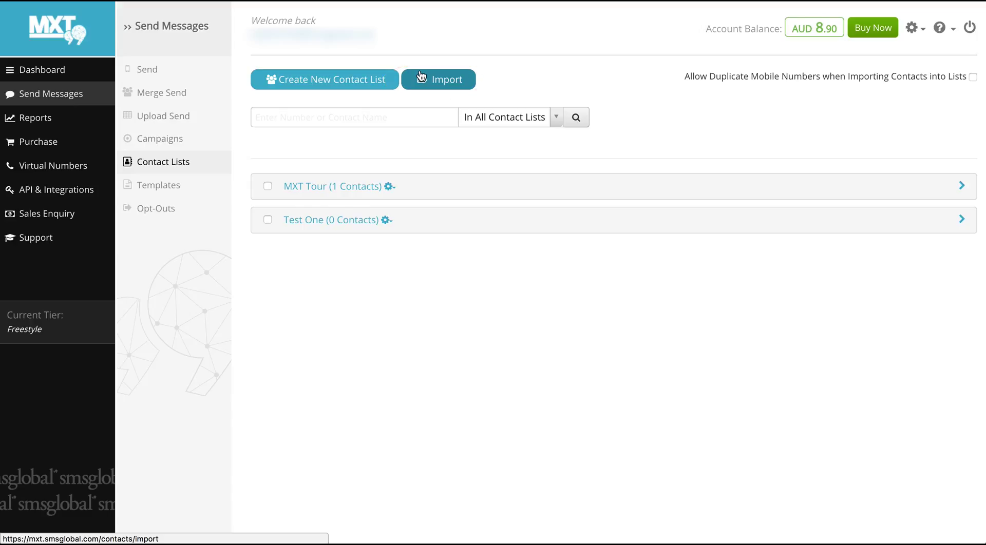
# - Start a new contact import from the Contact Lists page
pyautogui.click(421, 78)
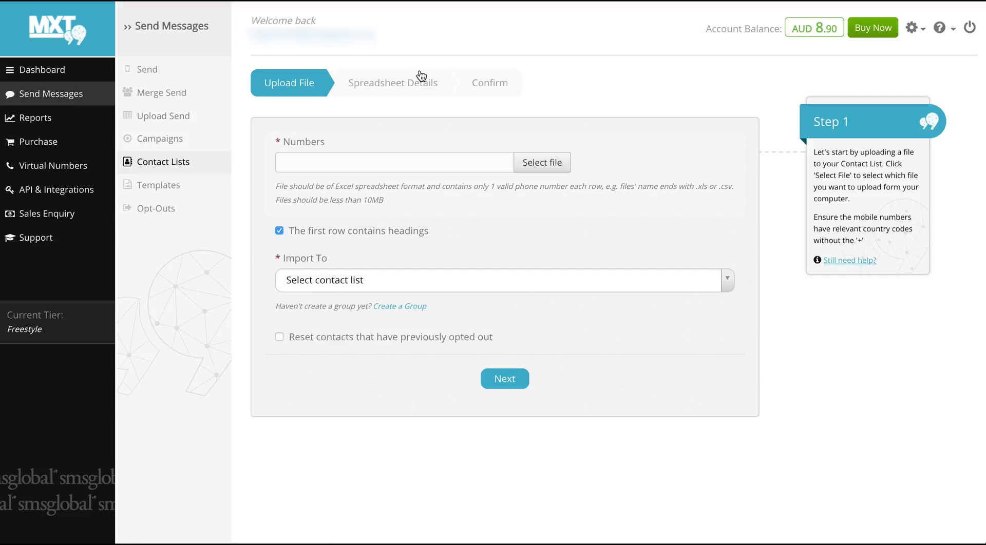
# - Upload September Contacts.xls from the Desktop and set Import To to Test One (0)
pyautogui.click(532, 164)
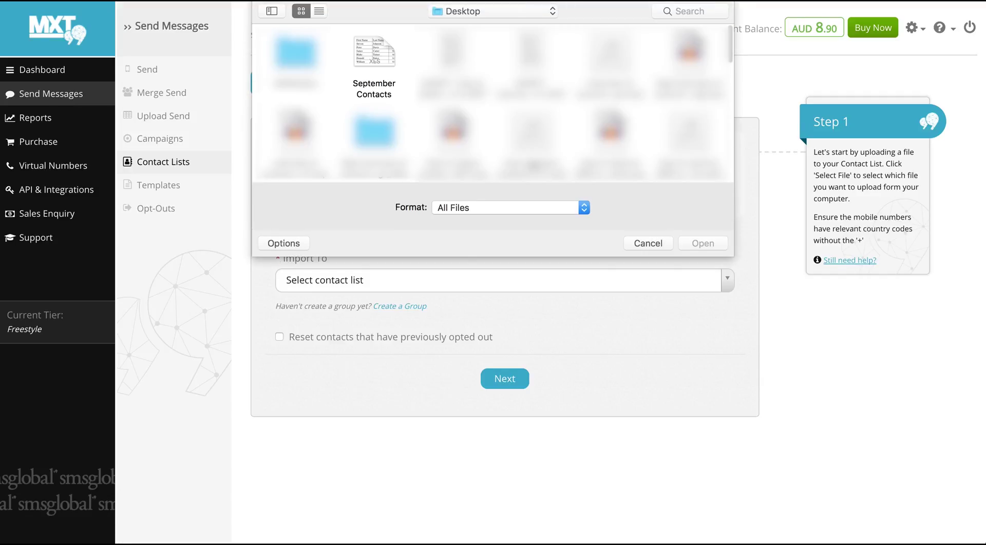
pyautogui.doubleClick(375, 47)
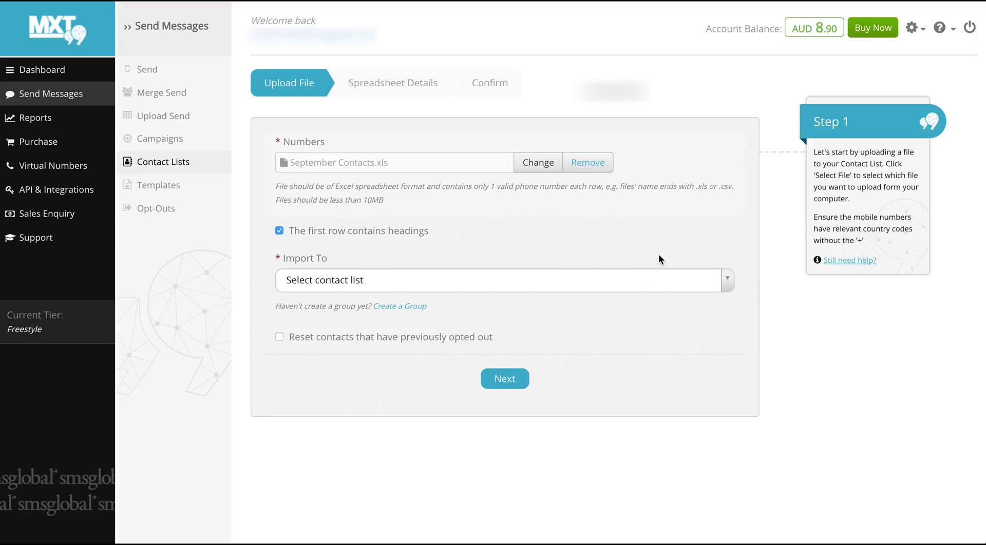
pyautogui.click(675, 278)
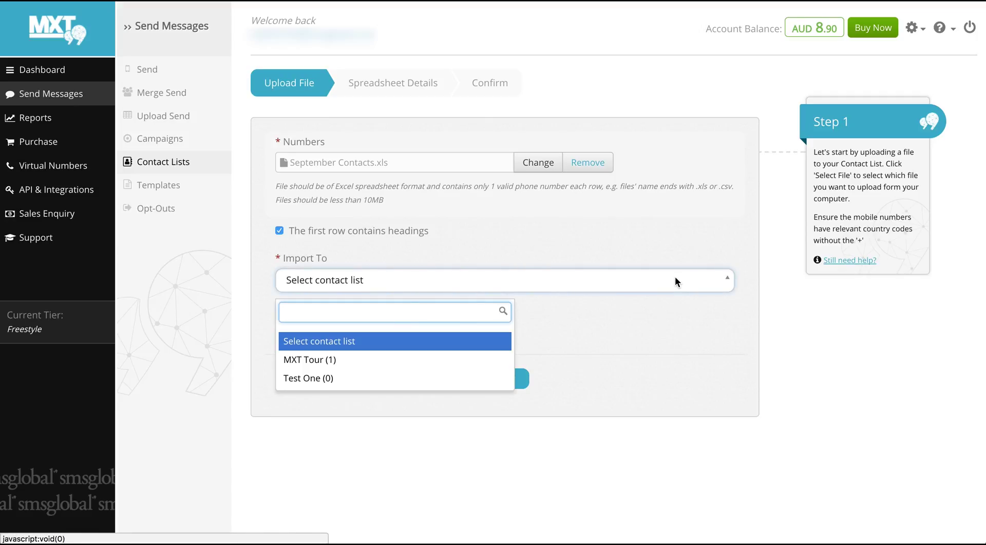
pyautogui.click(464, 379)
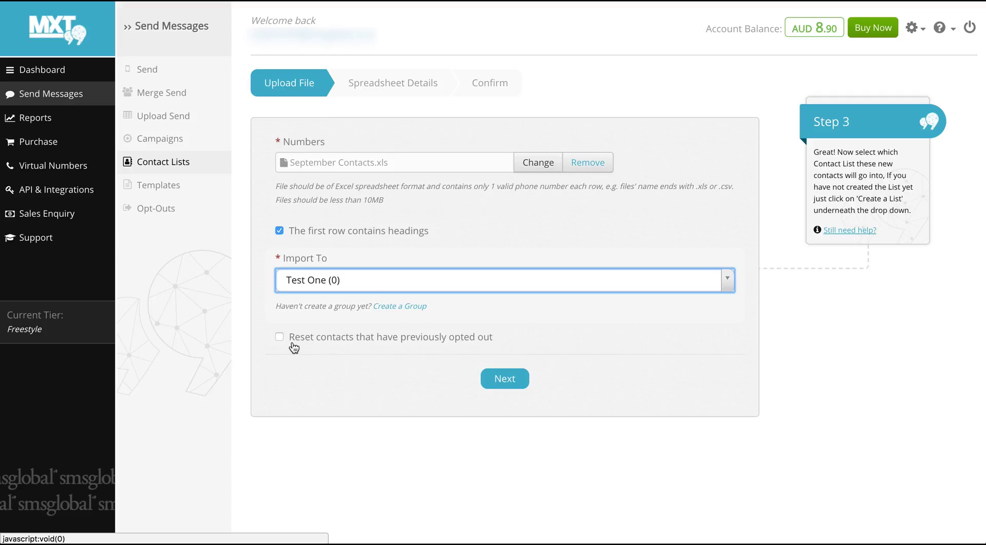
# - Map Mobile Number to its column and given/family names to First Name and Last Name
pyautogui.click(494, 382)
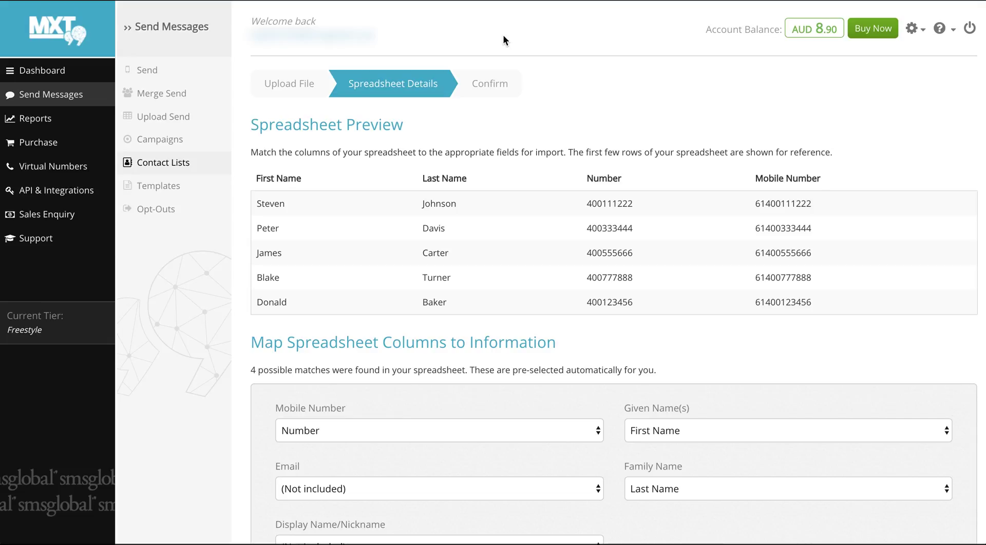
pyautogui.scroll(-3, 554, 26)
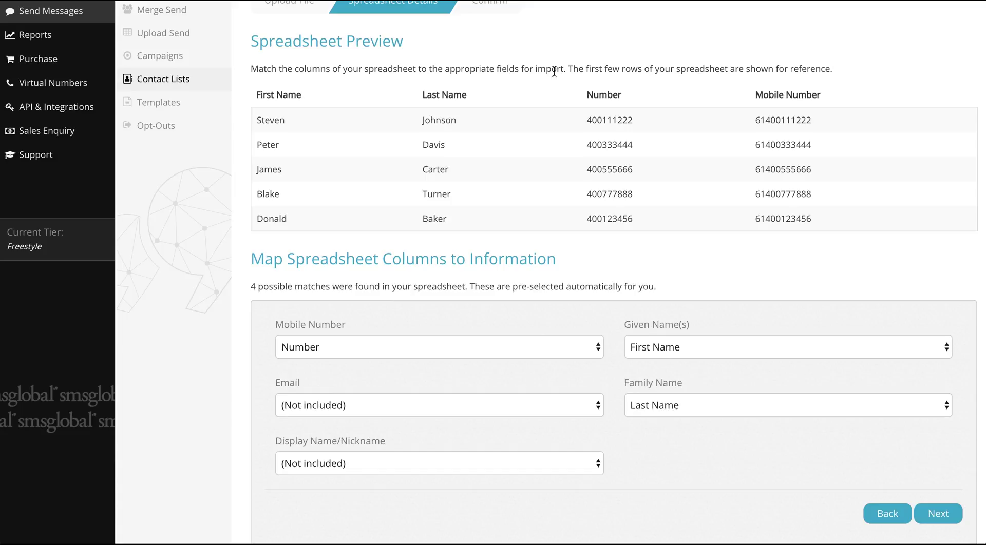
pyautogui.click(500, 351)
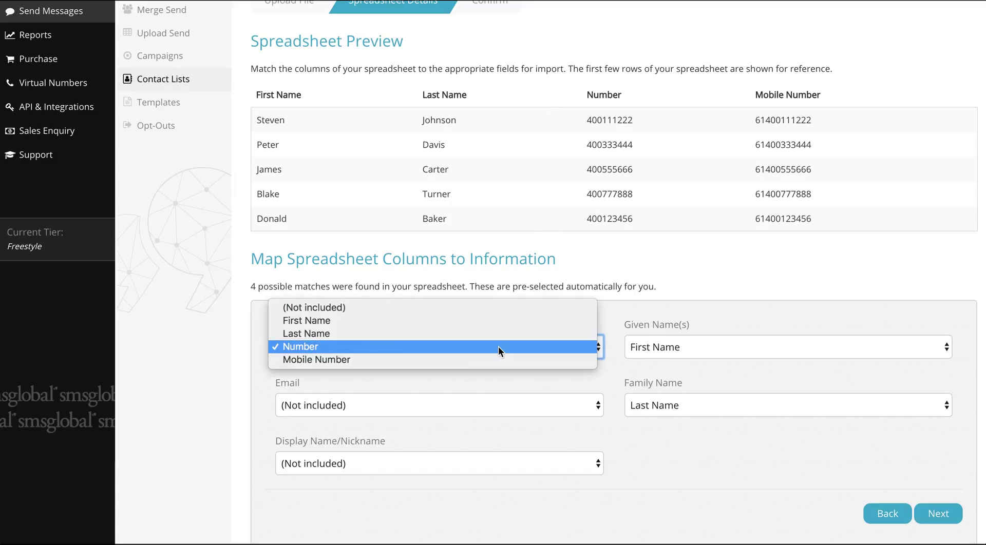
pyautogui.click(503, 359)
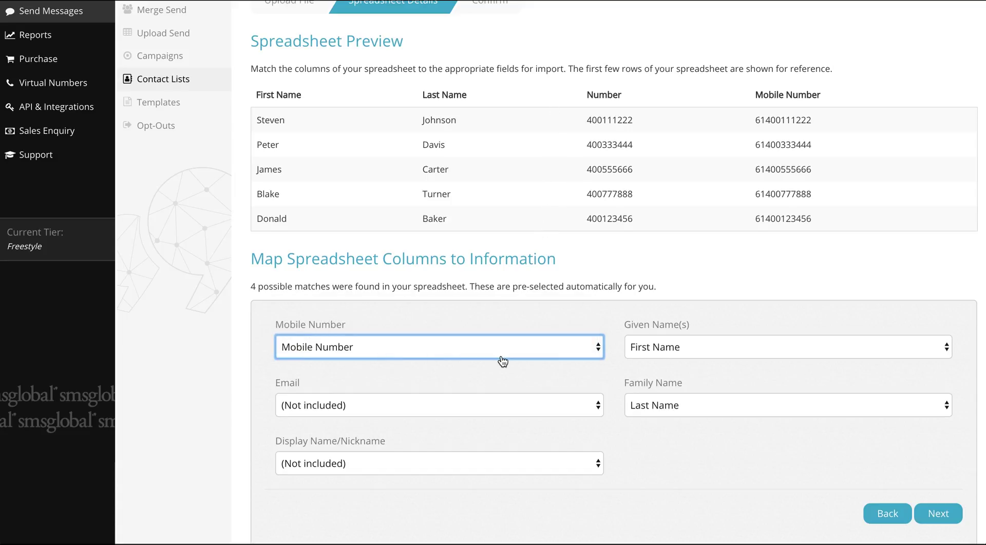
pyautogui.click(639, 348)
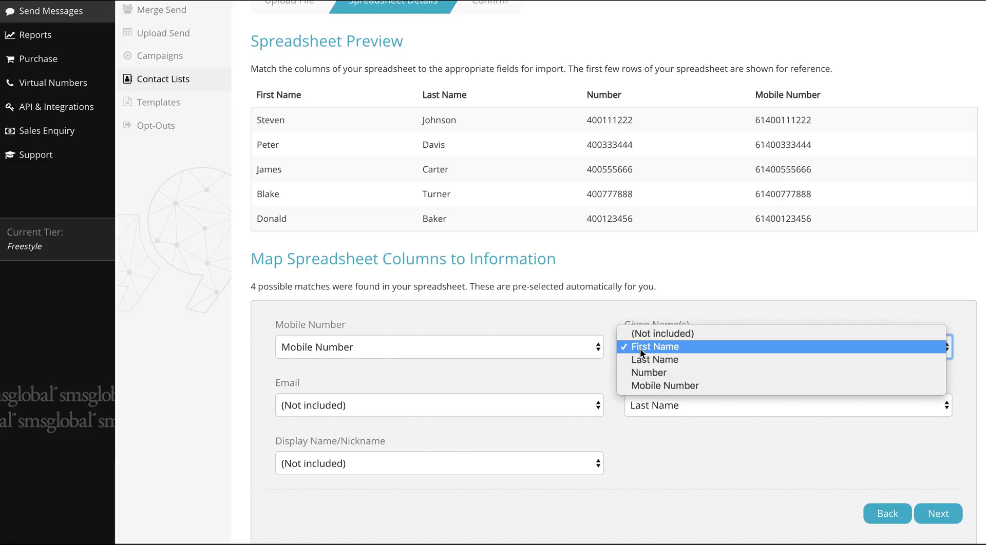
pyautogui.click(640, 348)
pyautogui.click(648, 404)
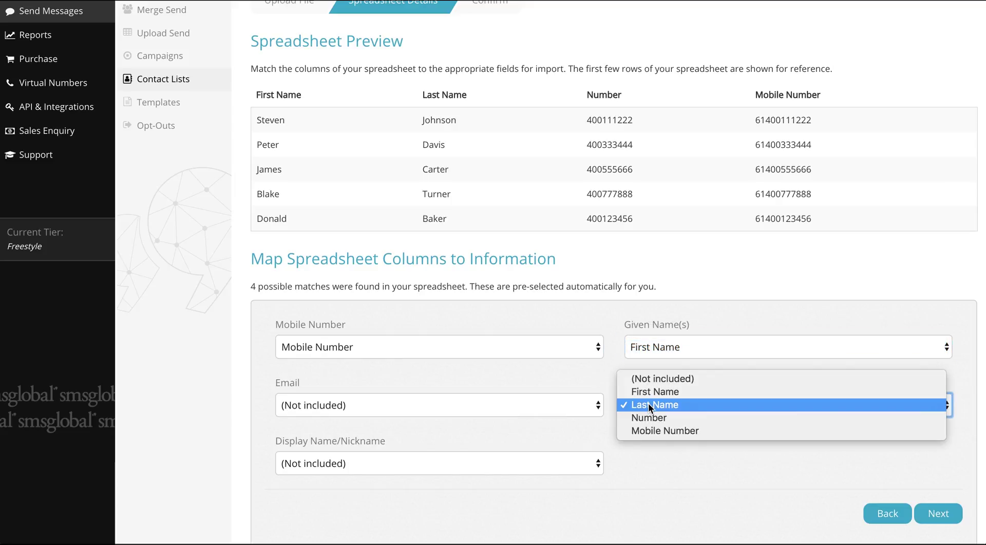
pyautogui.click(648, 405)
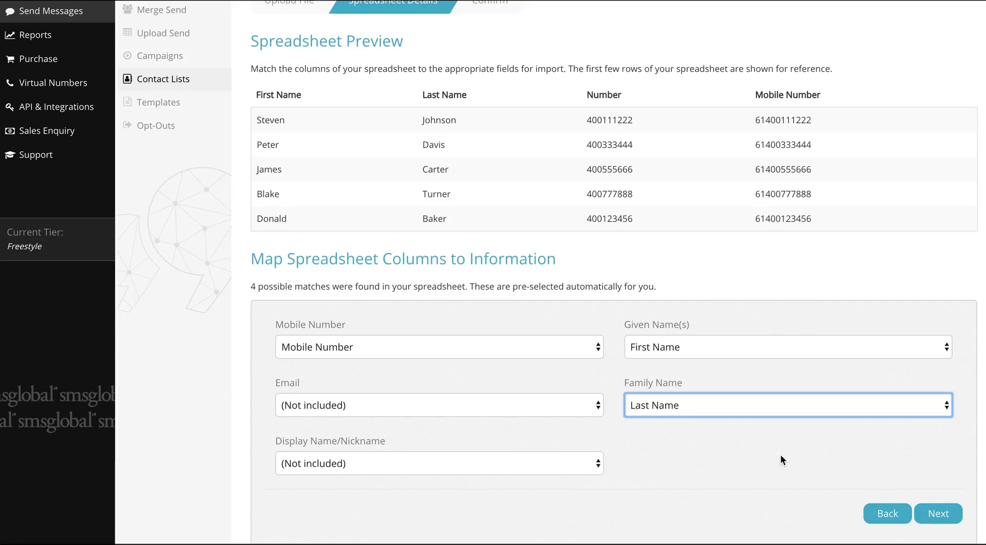
# - Proceed to the Confirm step previewing five contacts with +61 numbers and names
pyautogui.click(954, 515)
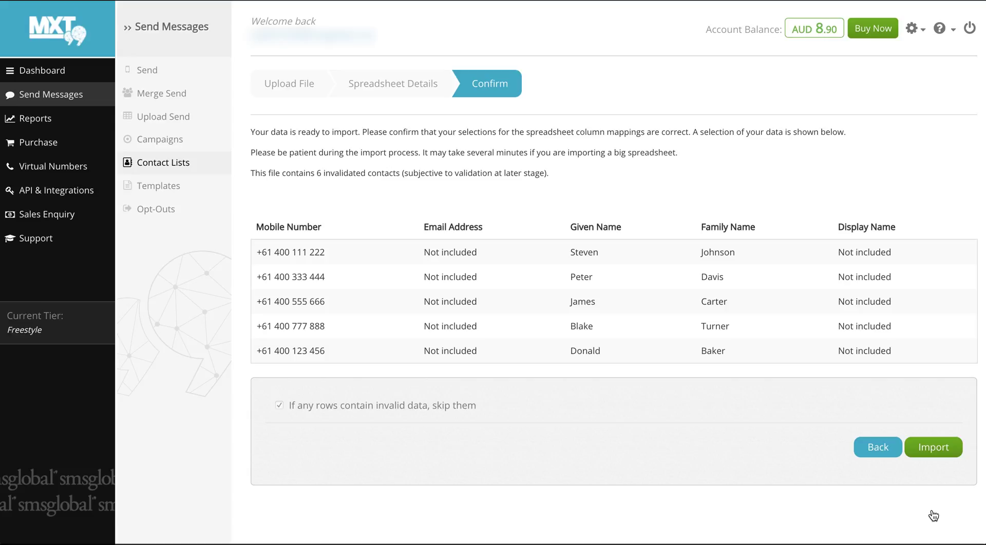
# - Import the previewed contacts into Test One, bringing it to 6 contacts
pyautogui.click(934, 448)
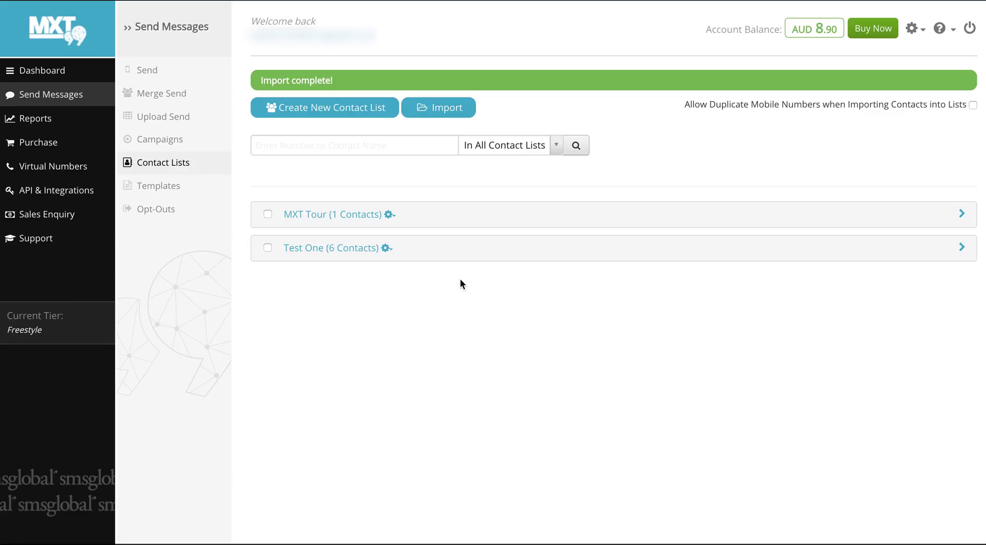
pyautogui.click(386, 249)
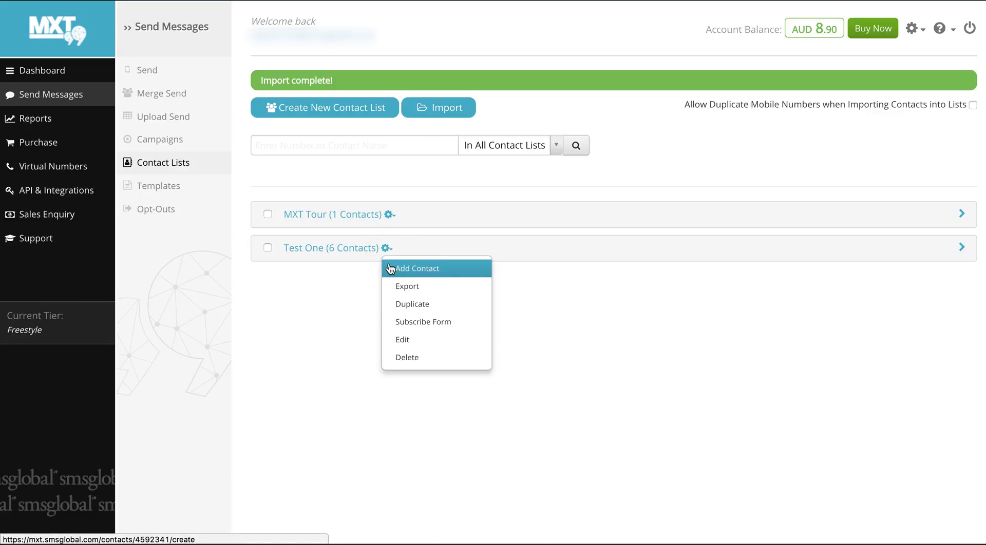
# - Add a contact to Test One with its mobile number, e-mail, family, given and display names
pyautogui.click(386, 265)
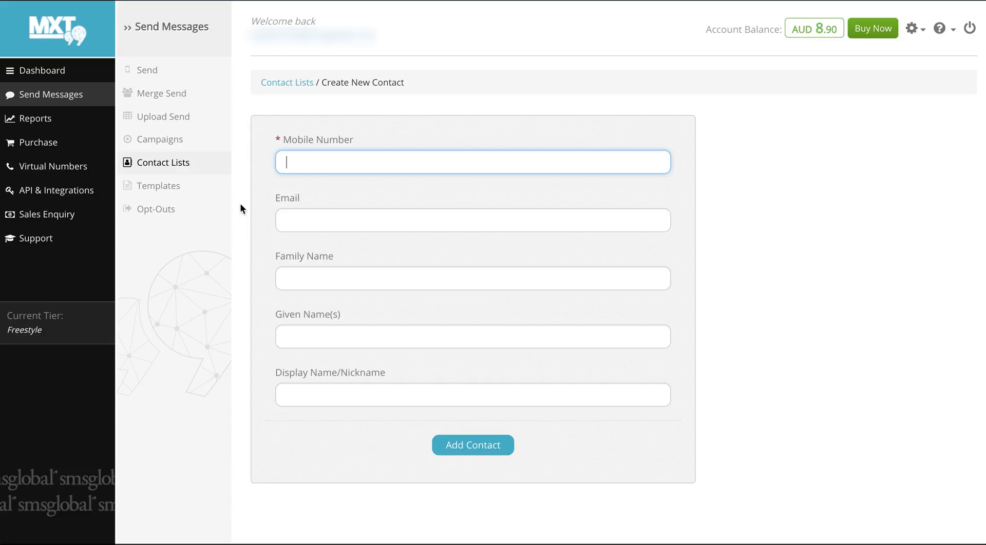
pyautogui.write('+61400000000')
pyautogui.click(287, 221)
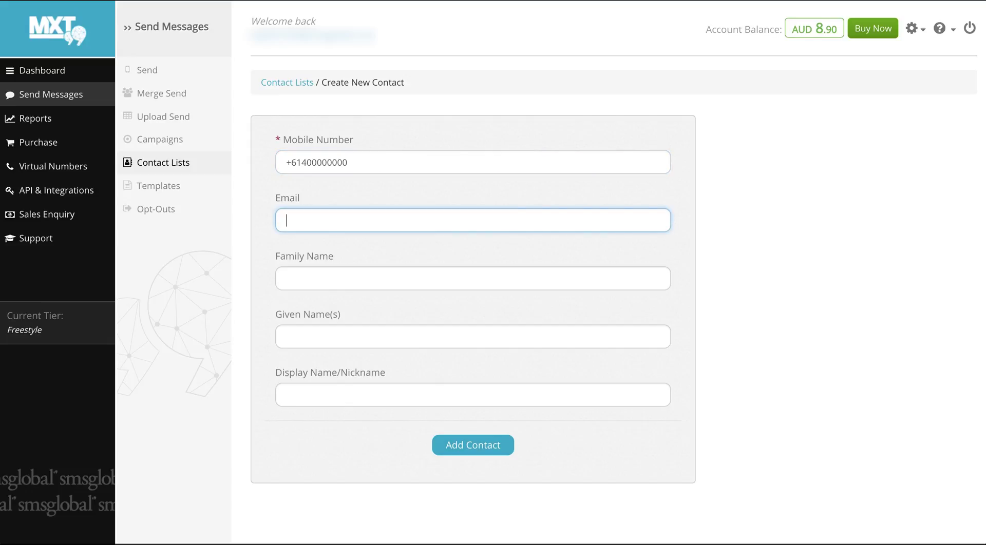
pyautogui.write('johnsmith@')
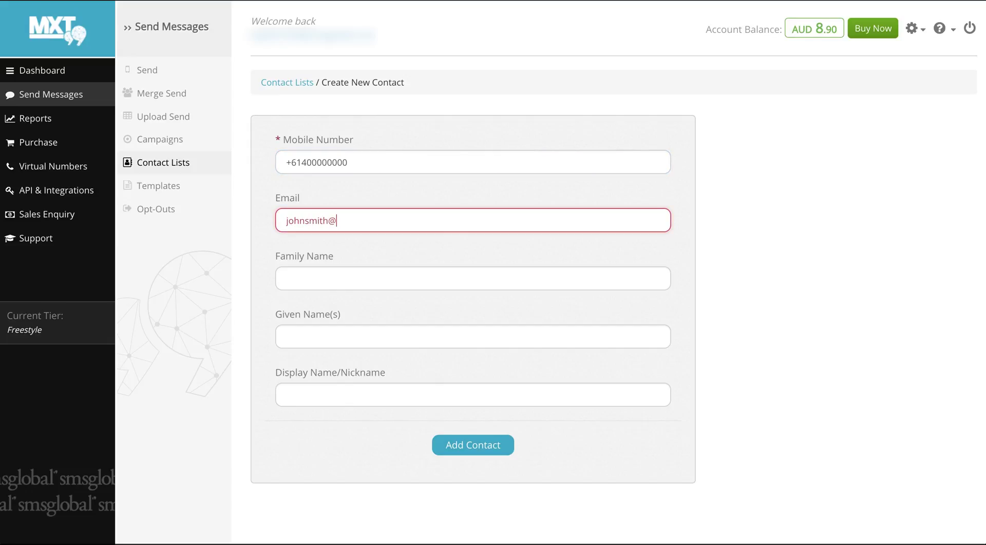
pyautogui.write('email.com')
pyautogui.press('Tab')
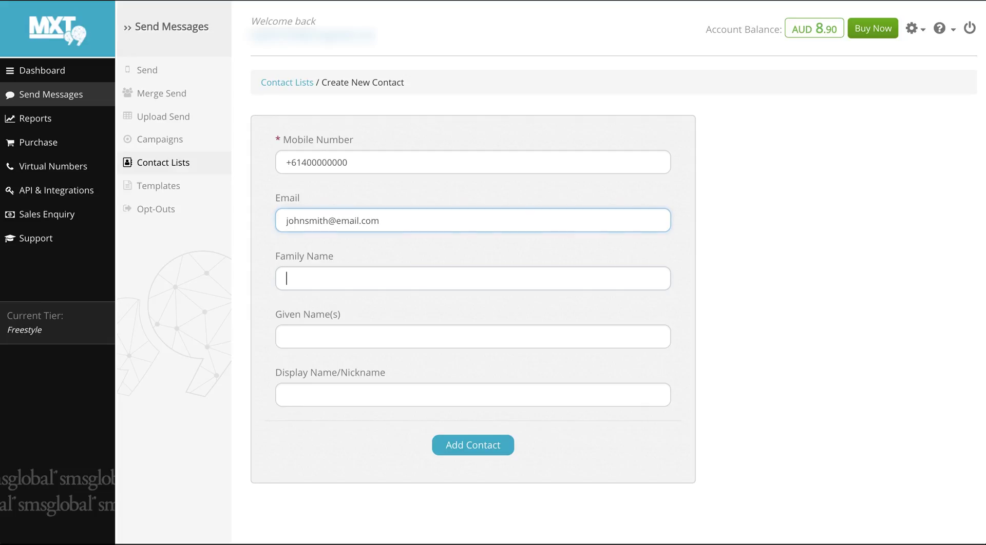
pyautogui.write('Smith')
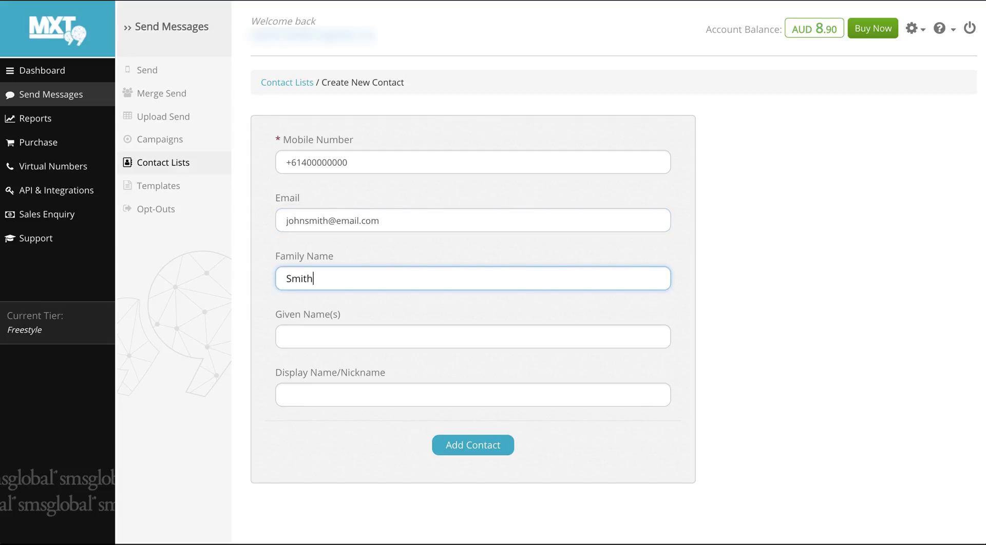
pyautogui.press('Tab')
pyautogui.write('John')
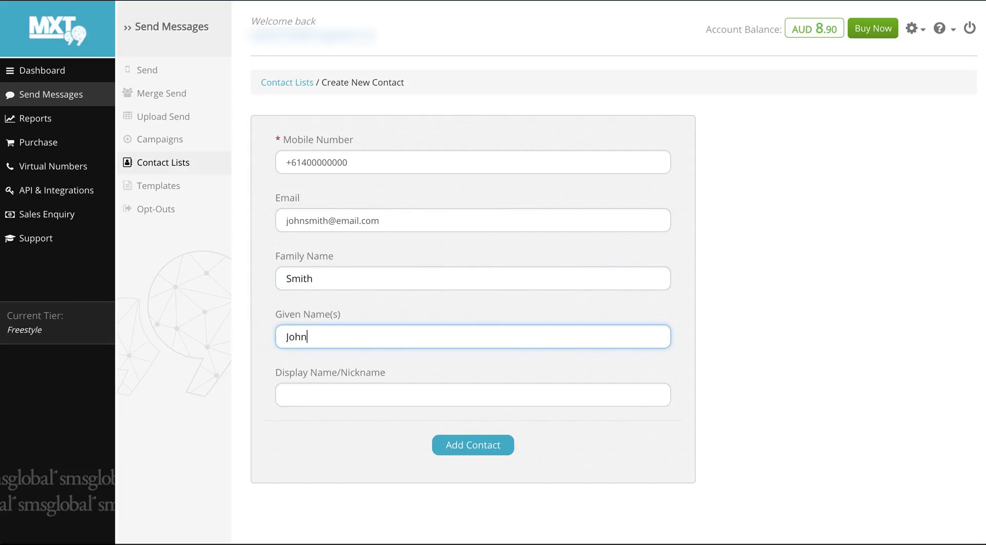
pyautogui.press('Tab')
pyautogui.write('Johnny')
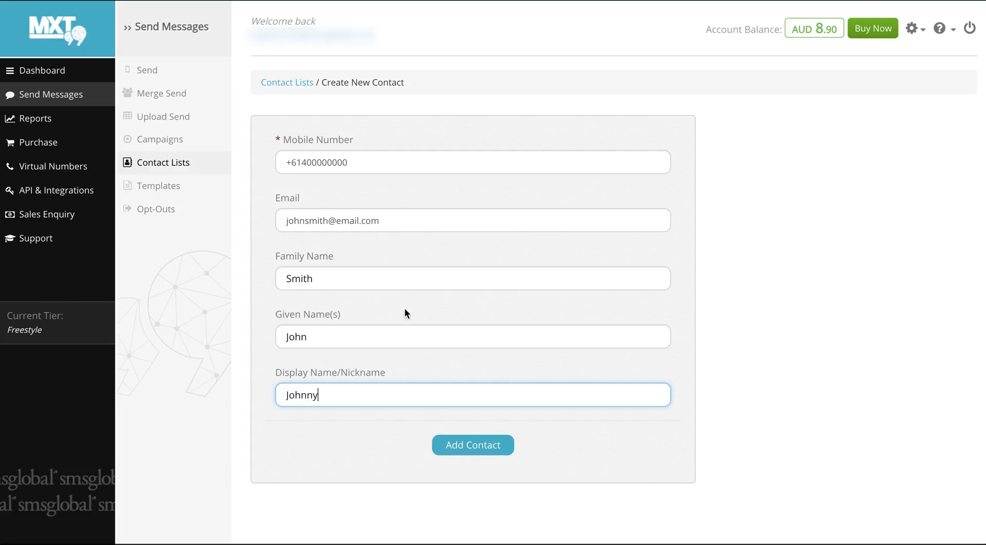
pyautogui.click(445, 446)
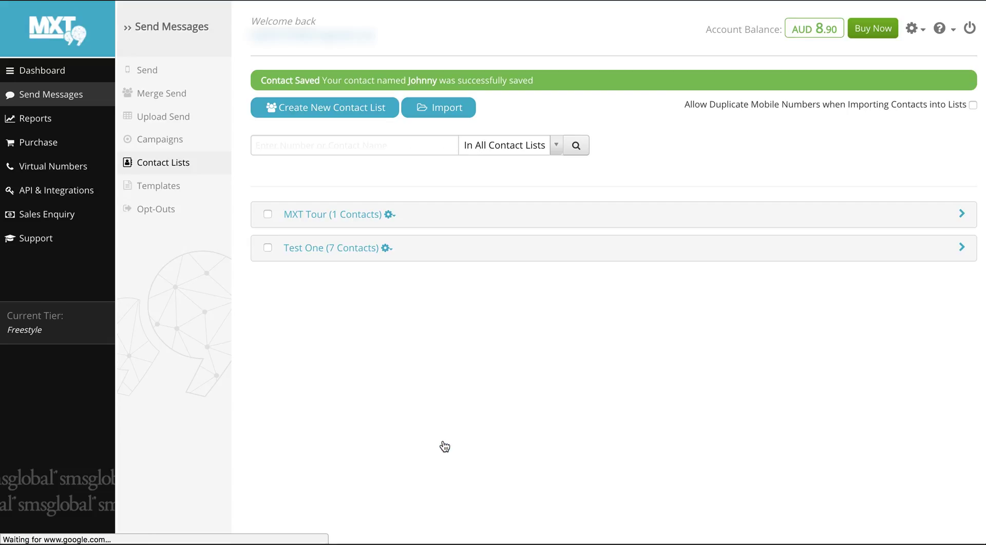